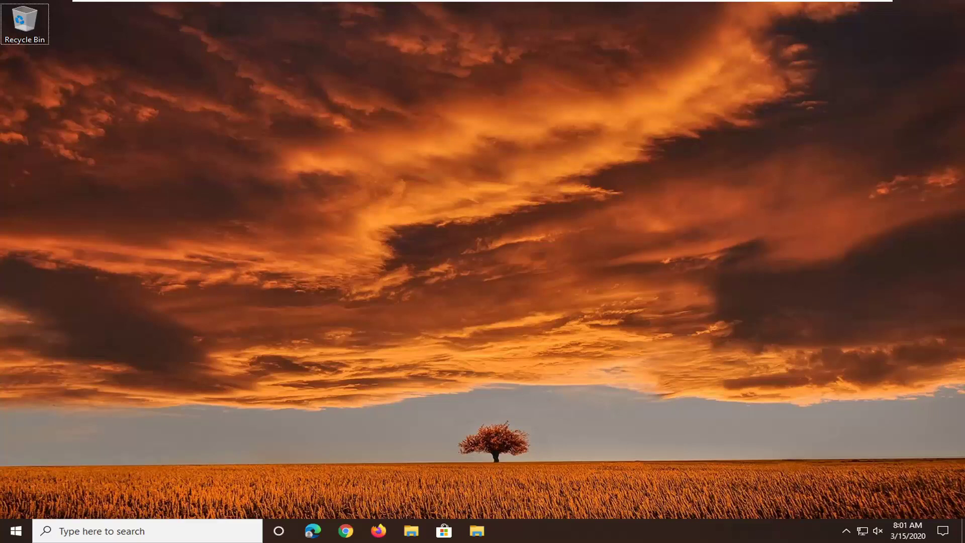
Step: Search 'regedit' from Start, run Registry Editor as administrator, and approve the UAC prompt
click(15, 531)
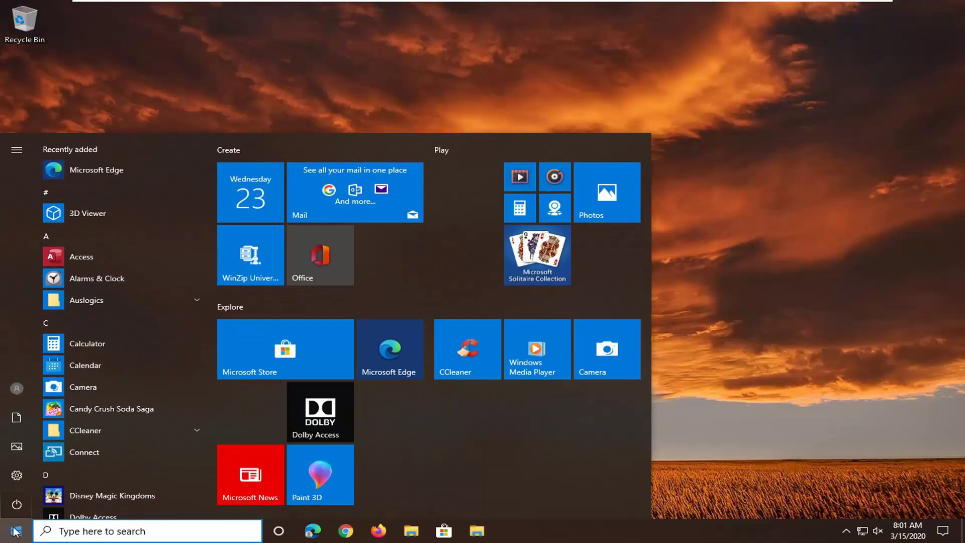
text(regedit)
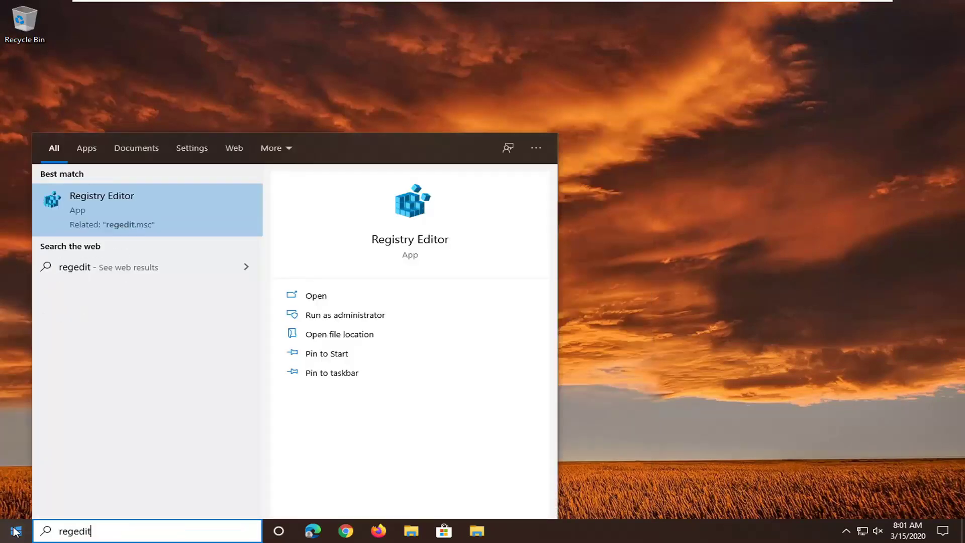
right_click(114, 220)
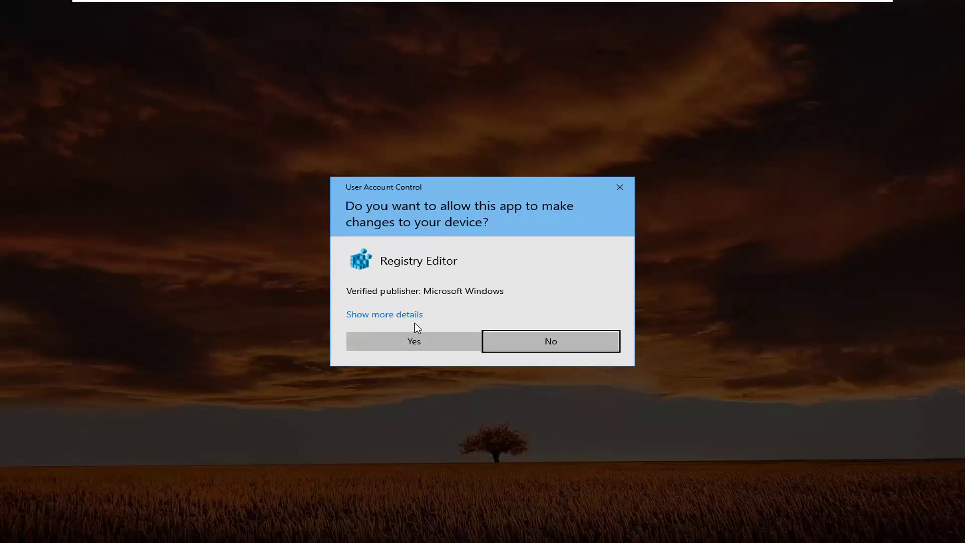
click(412, 341)
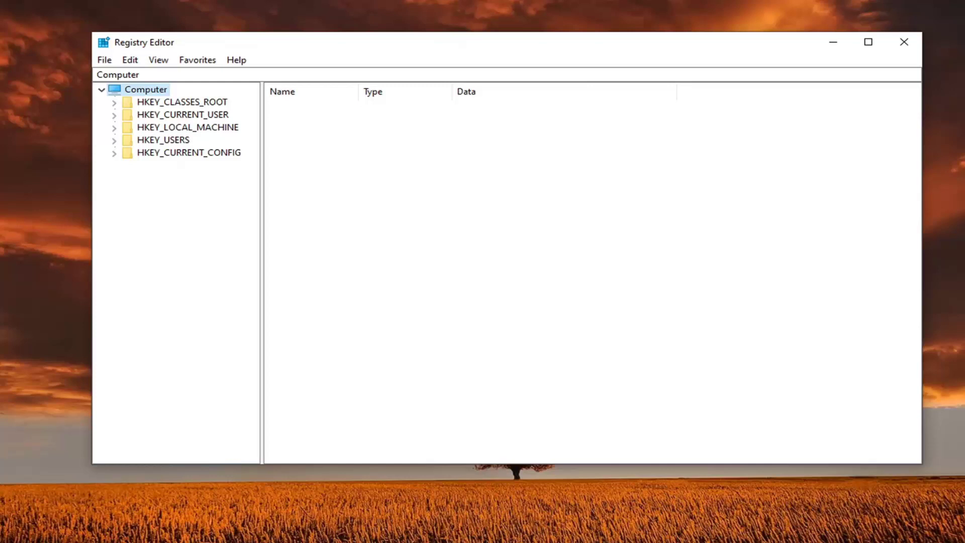
click(106, 60)
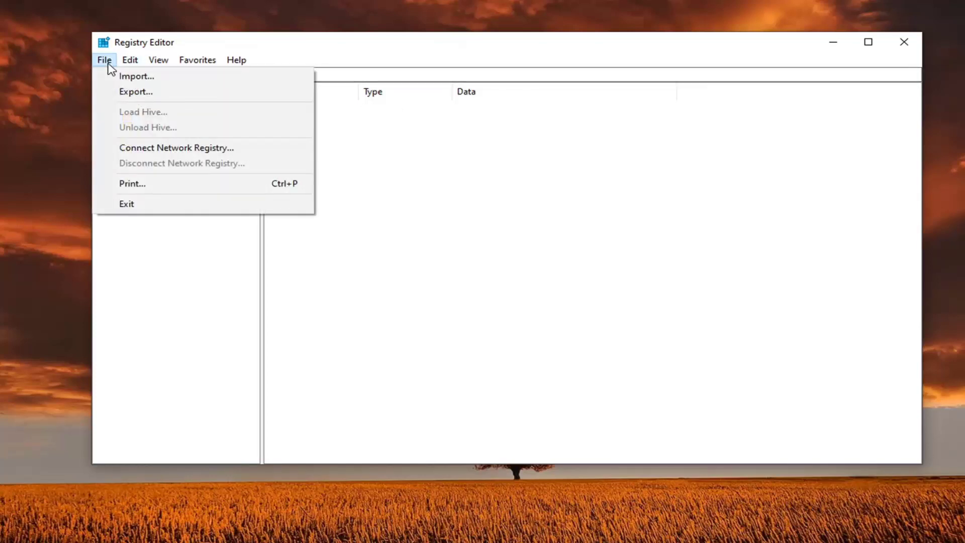
click(125, 92)
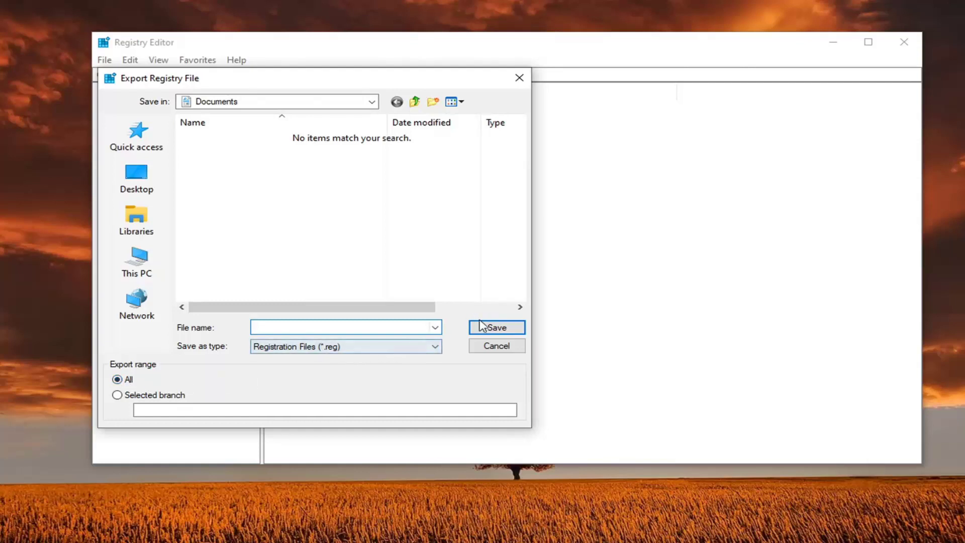
click(494, 348)
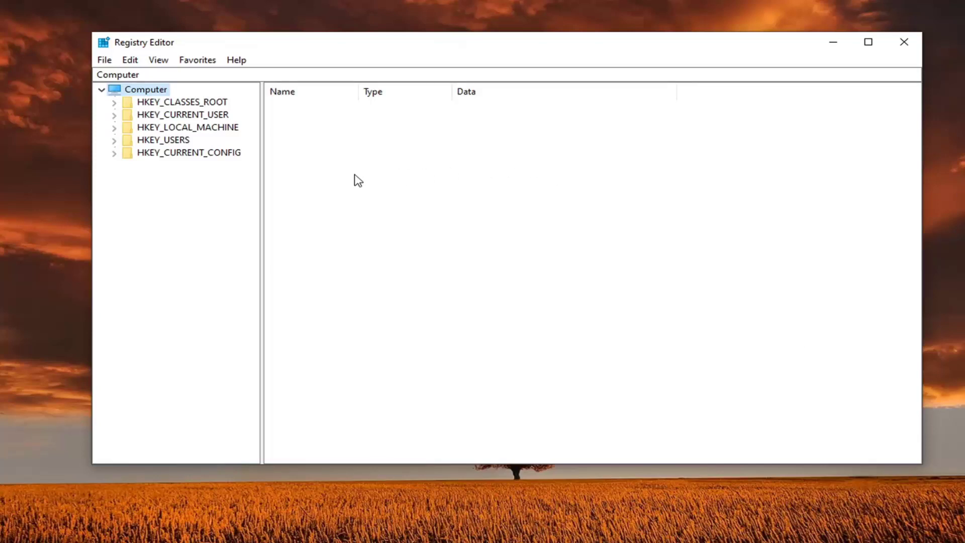
Step: Expand HKEY_LOCAL_MACHINE > SYSTEM > CurrentControlSet > Services and widen the key tree pane
click(196, 130)
double_click(200, 132)
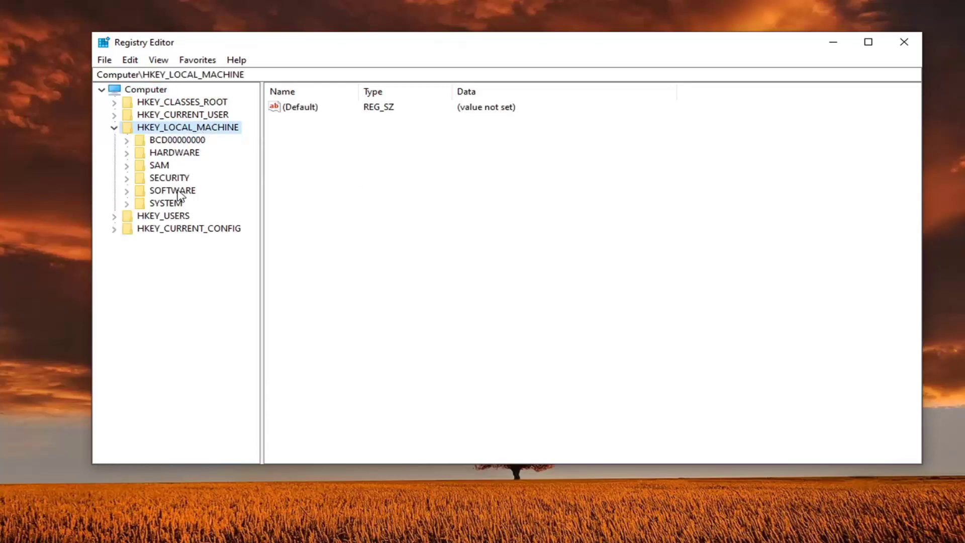
double_click(167, 204)
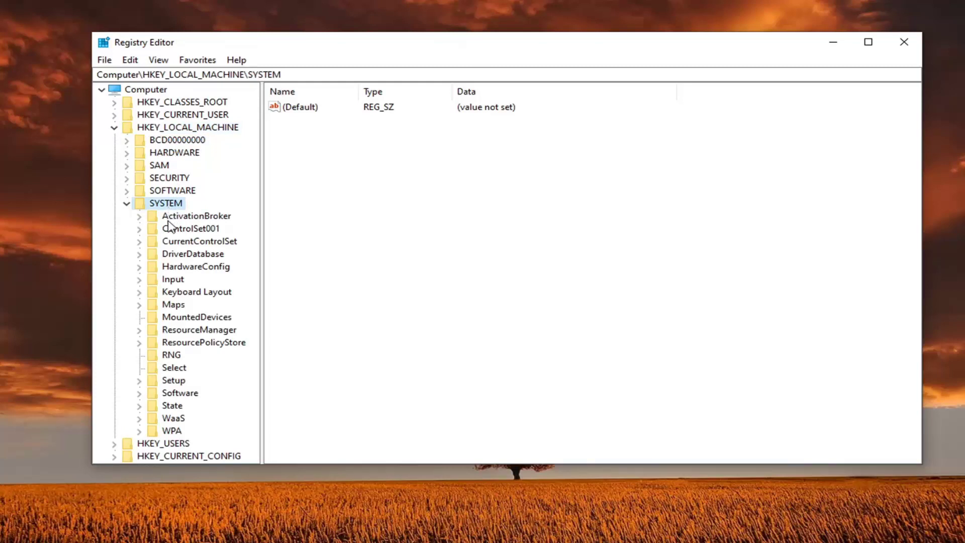
click(187, 242)
double_click(187, 243)
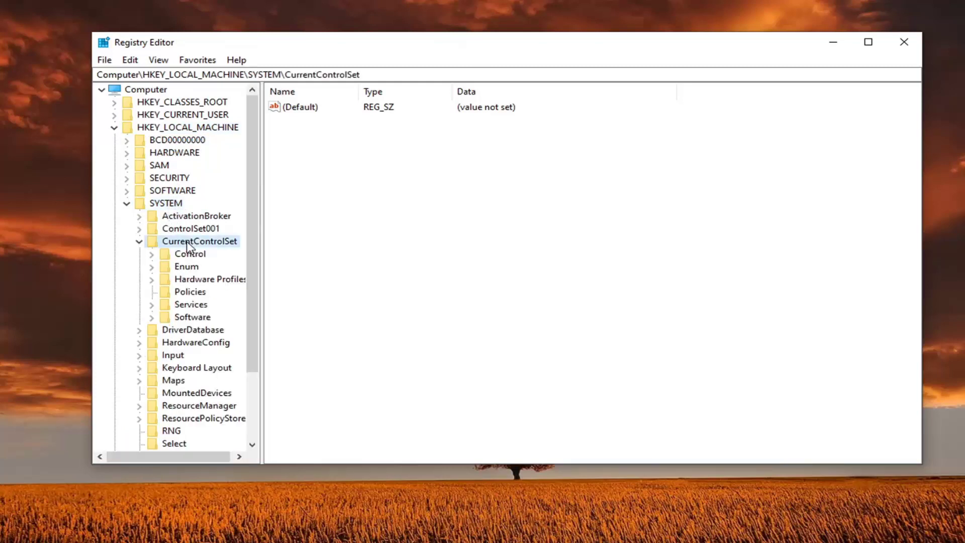
double_click(180, 306)
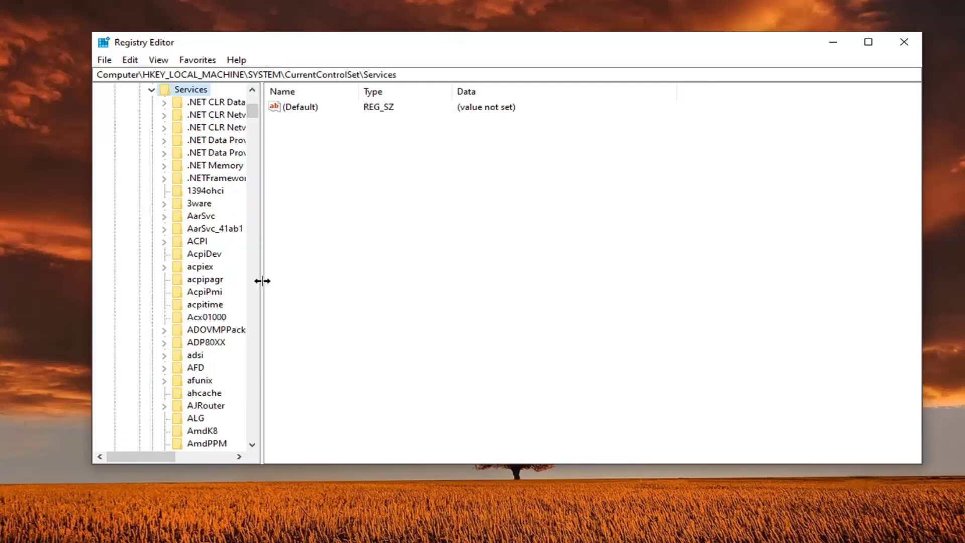
drag(261, 280, 336, 274)
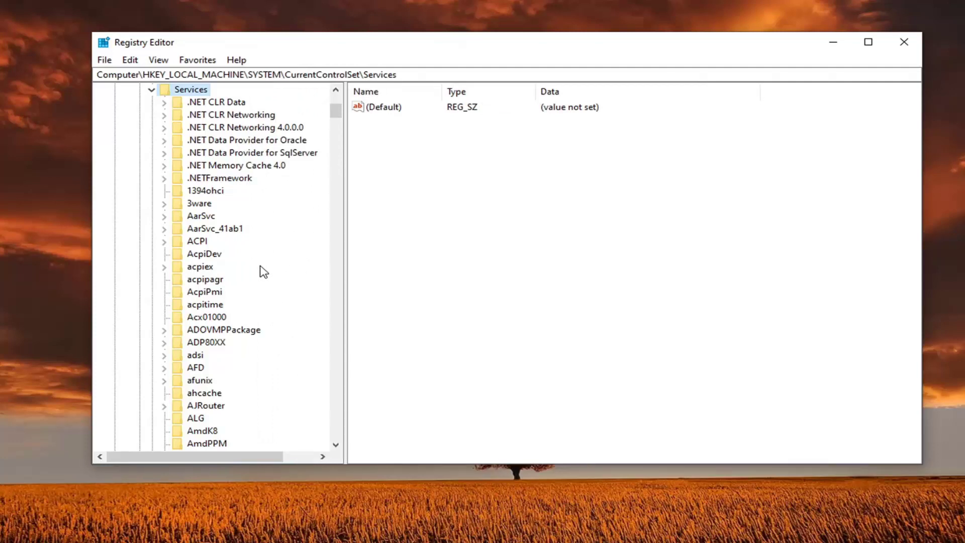
Step: Scroll down to NlaSvc, then expand it and its Parameters subkey to reveal Cache and Internet
scroll(239, 259, down, 20)
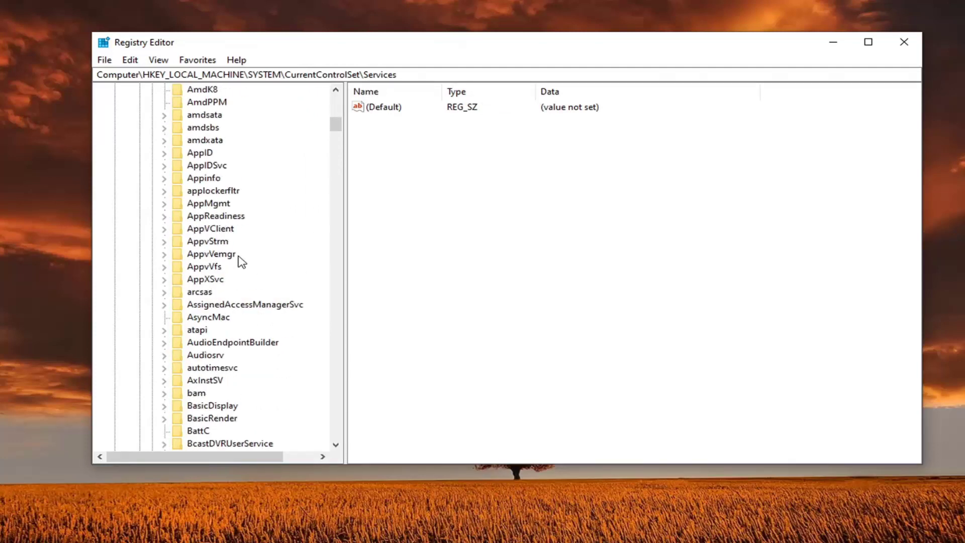
scroll(232, 251, down, 20)
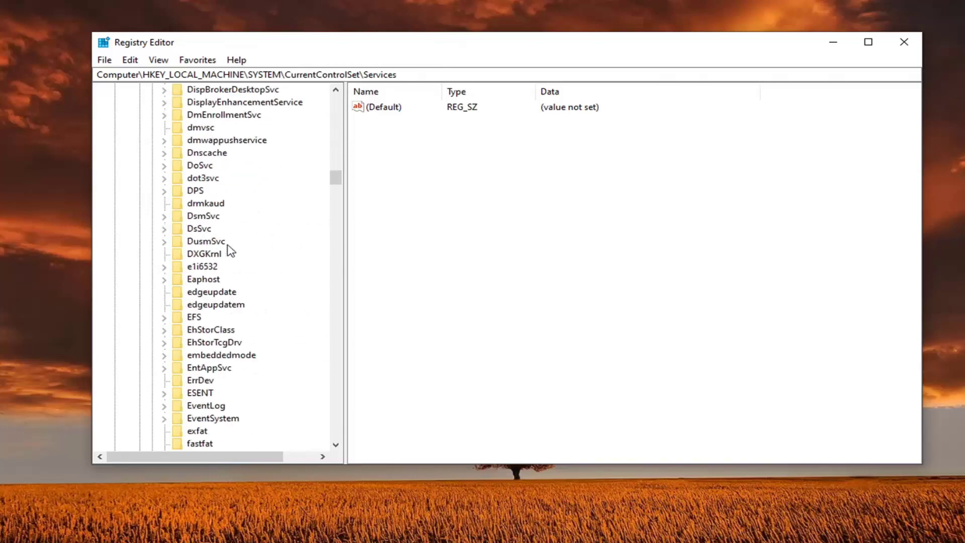
scroll(230, 254, down, 20)
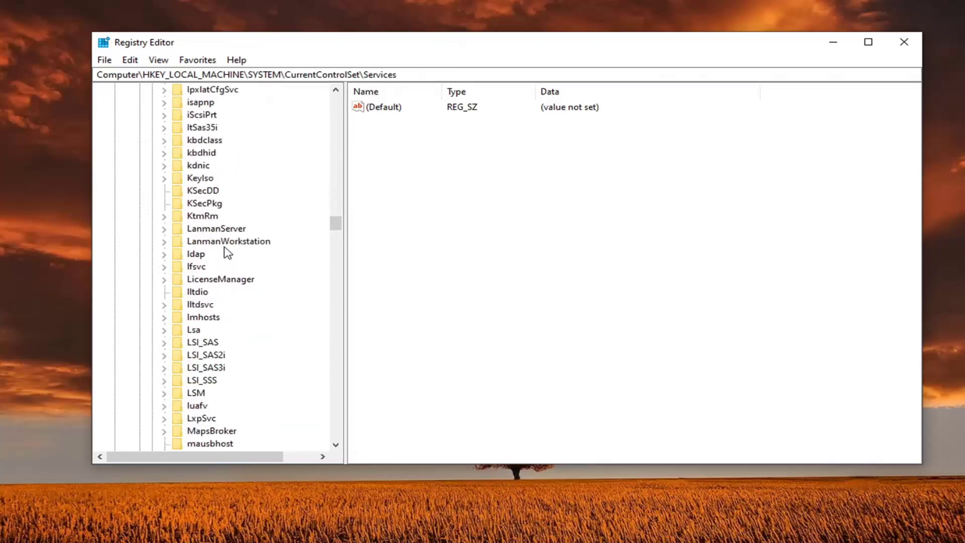
scroll(226, 307, down, 7)
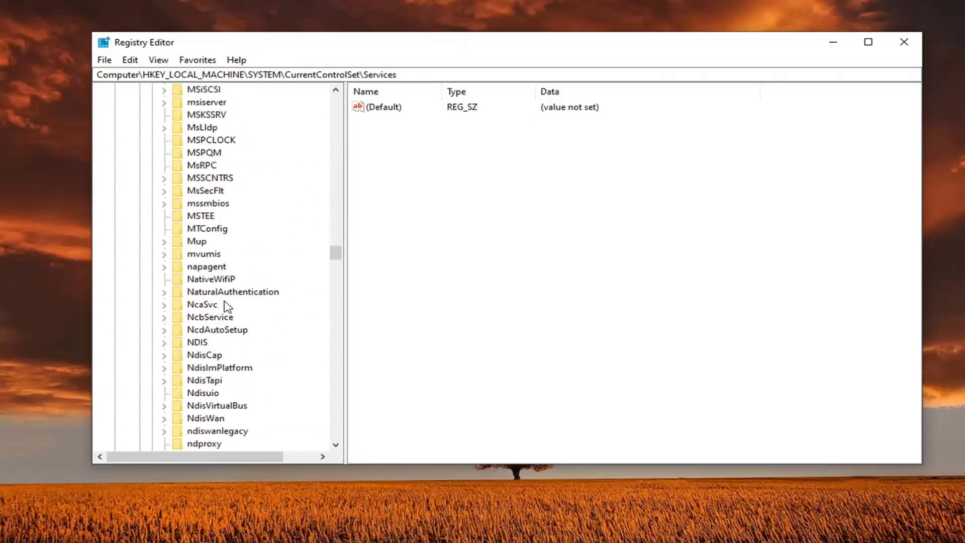
scroll(228, 308, down, 7)
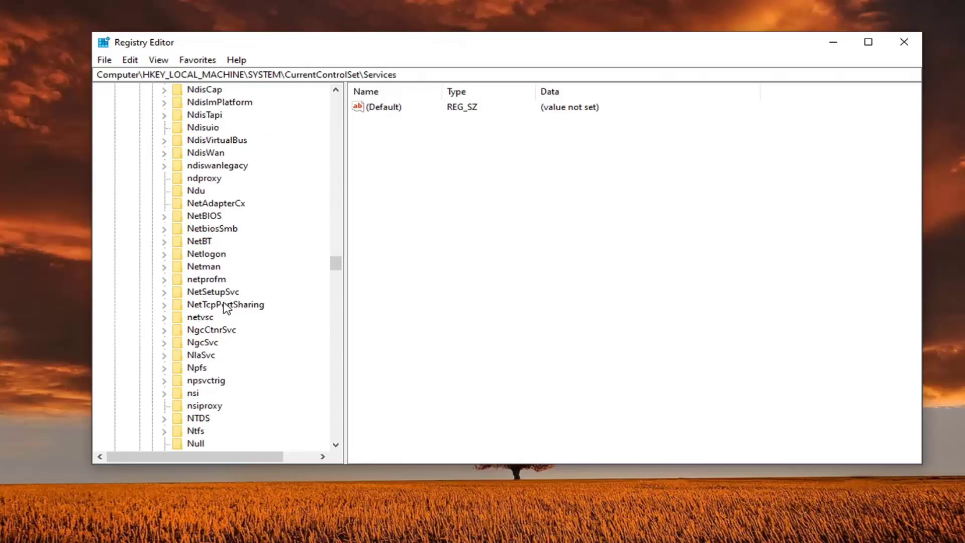
click(199, 356)
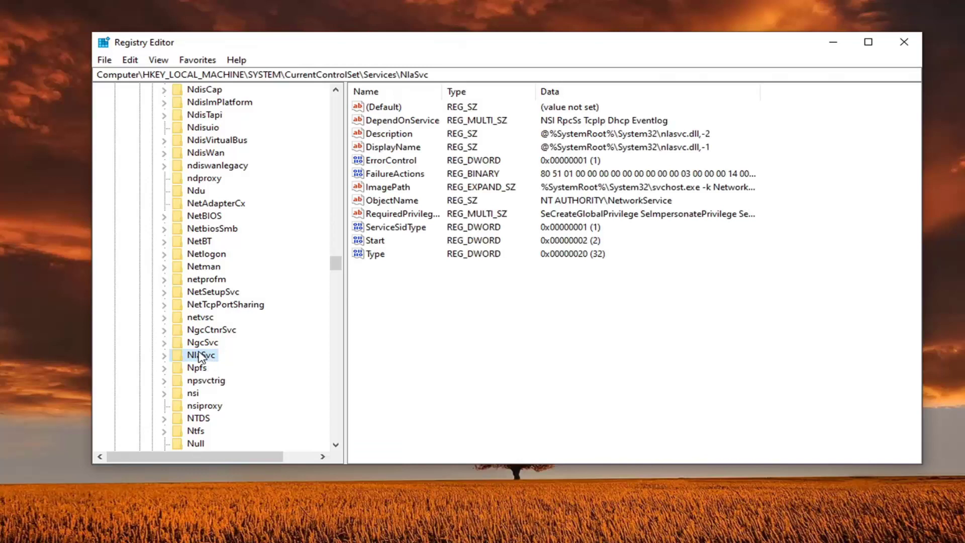
click(164, 355)
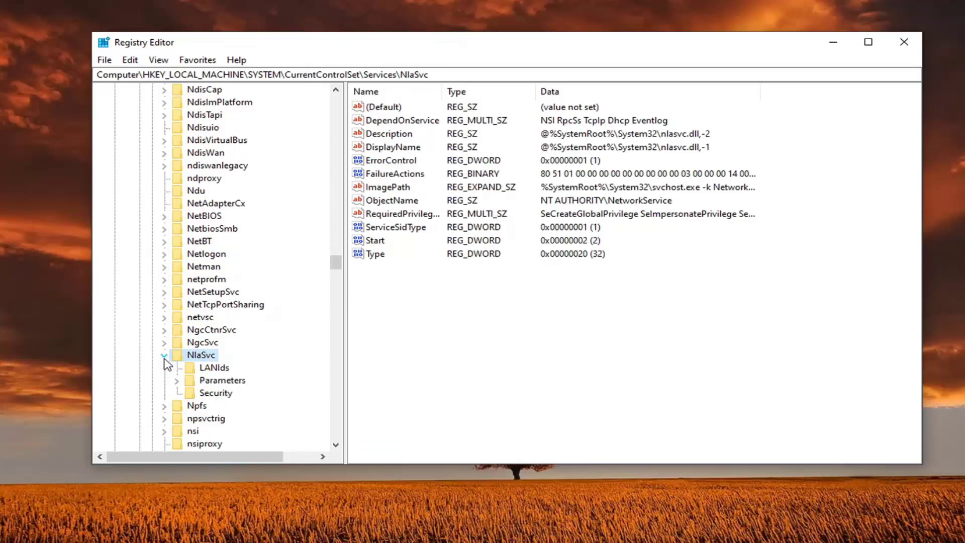
click(177, 381)
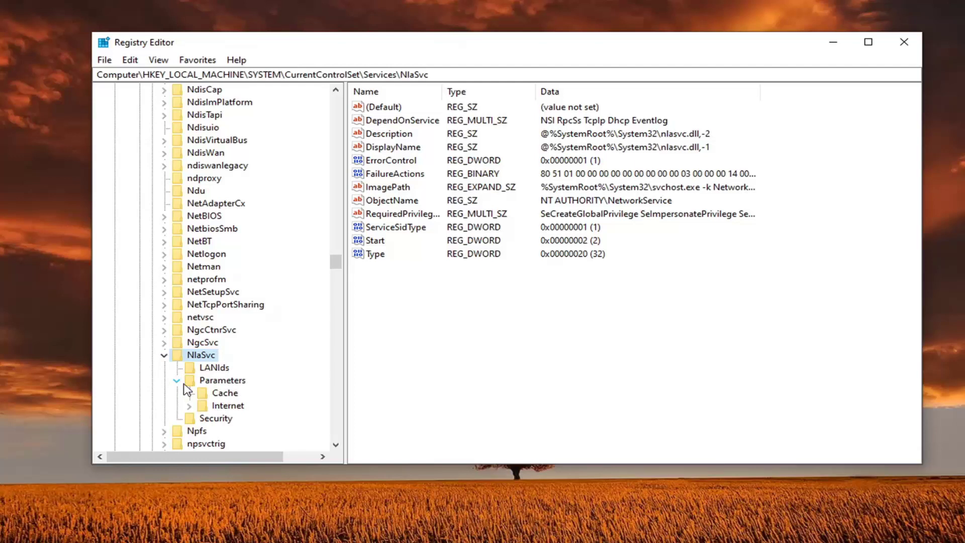
Step: In the Internet key, change EnableActiveProbing's value data from 1 to 0
click(226, 406)
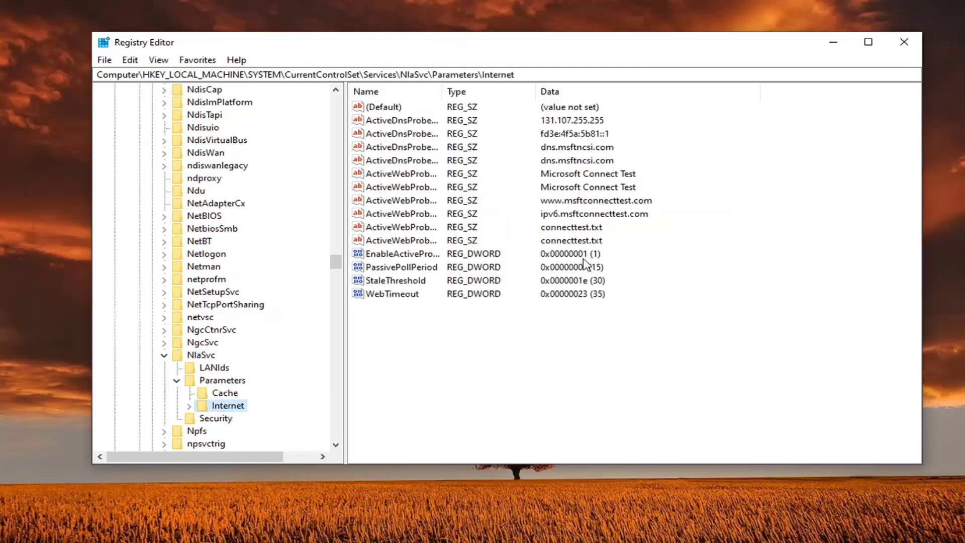
drag(440, 92, 509, 99)
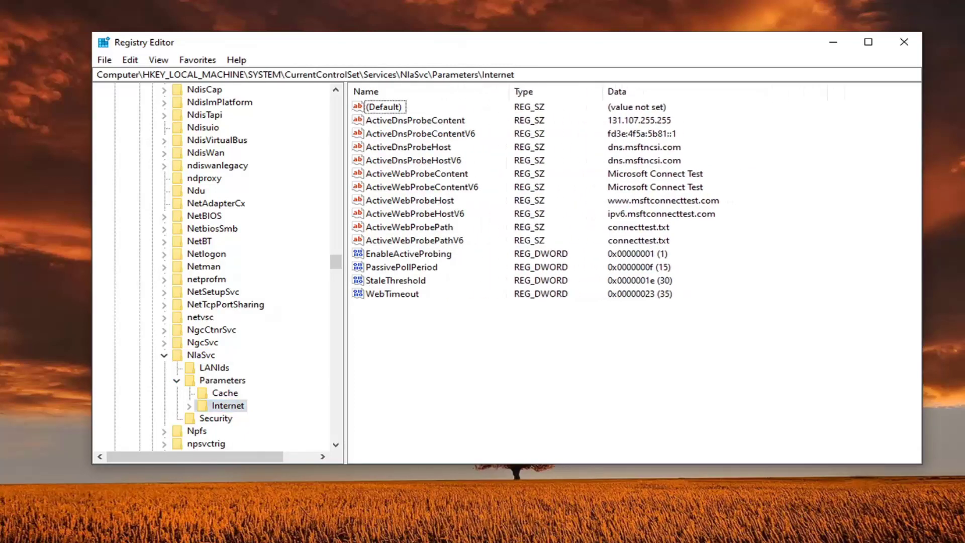
click(400, 255)
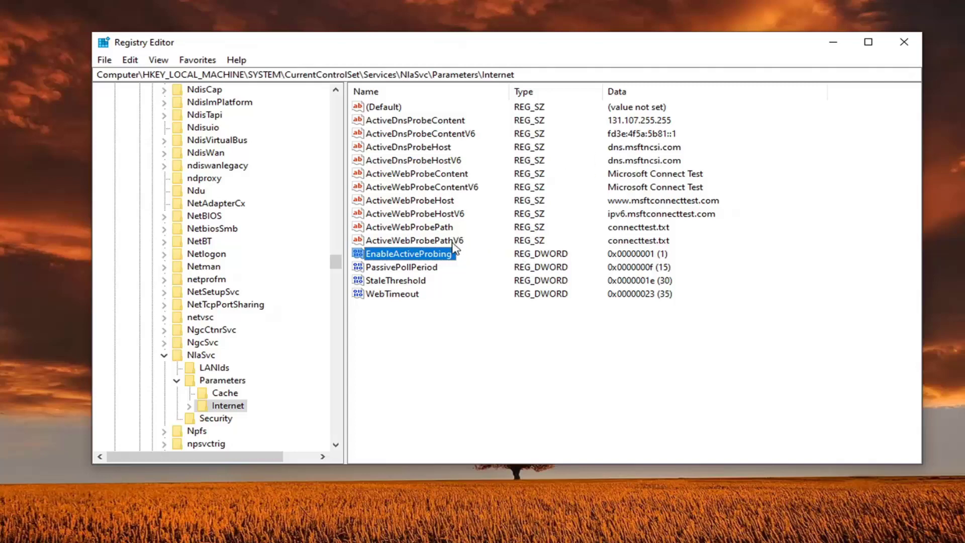
double_click(430, 256)
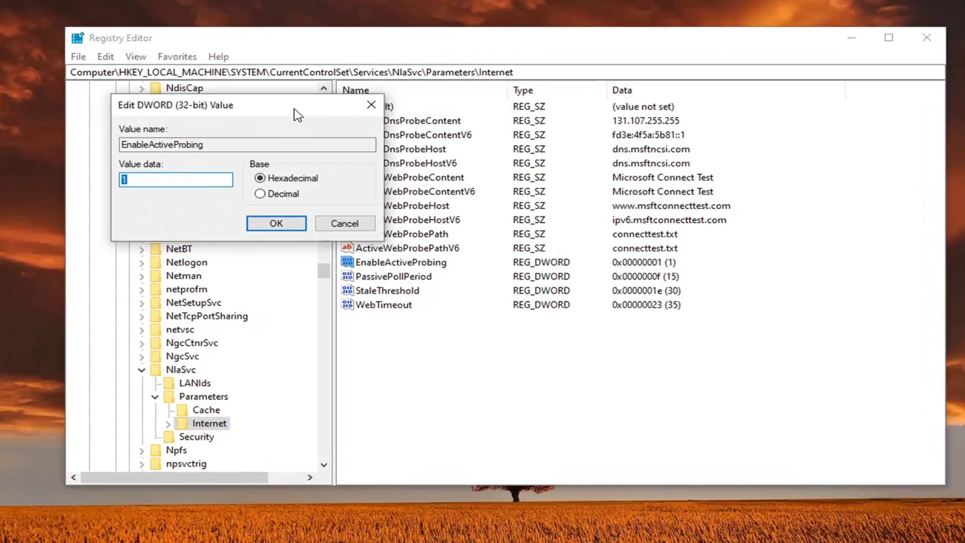
drag(298, 114, 516, 153)
click(389, 218)
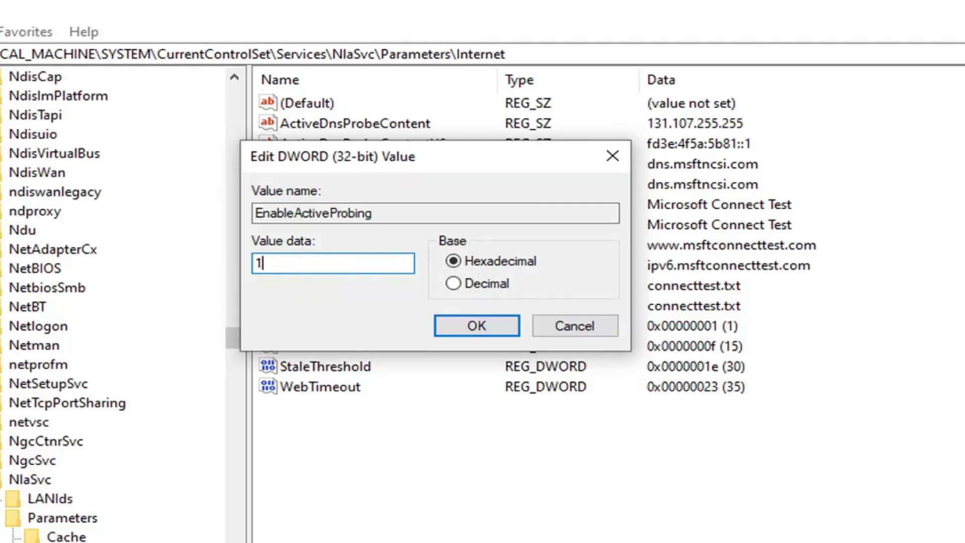
key(ctrl+a)
text(0)
click(510, 328)
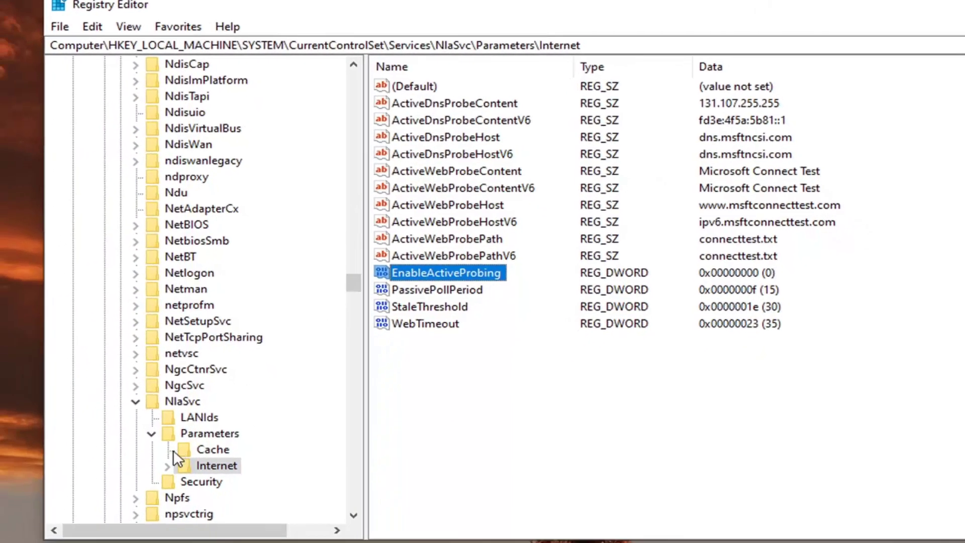
Step: Collapse Parameters, NlaSvc, Services, CurrentControlSet and SYSTEM, then select HKEY_LOCAL_MACHINE
click(151, 433)
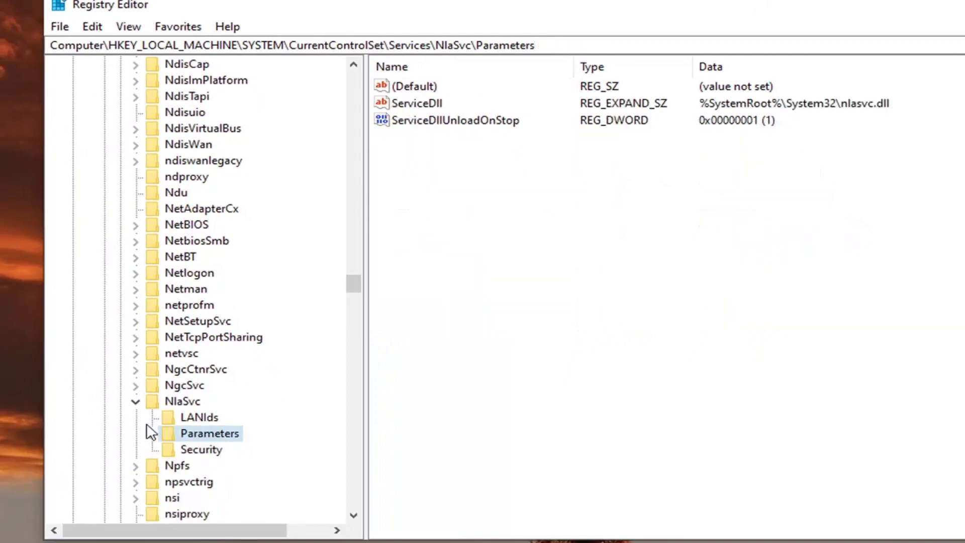
click(136, 401)
scroll(317, 276, up, 20)
scroll(342, 336, down, 13)
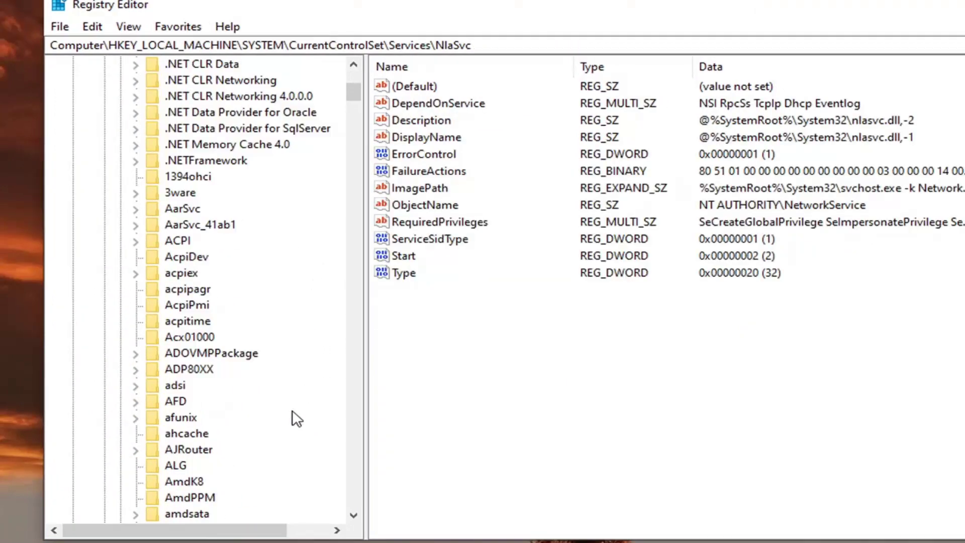
scroll(296, 419, up, 6)
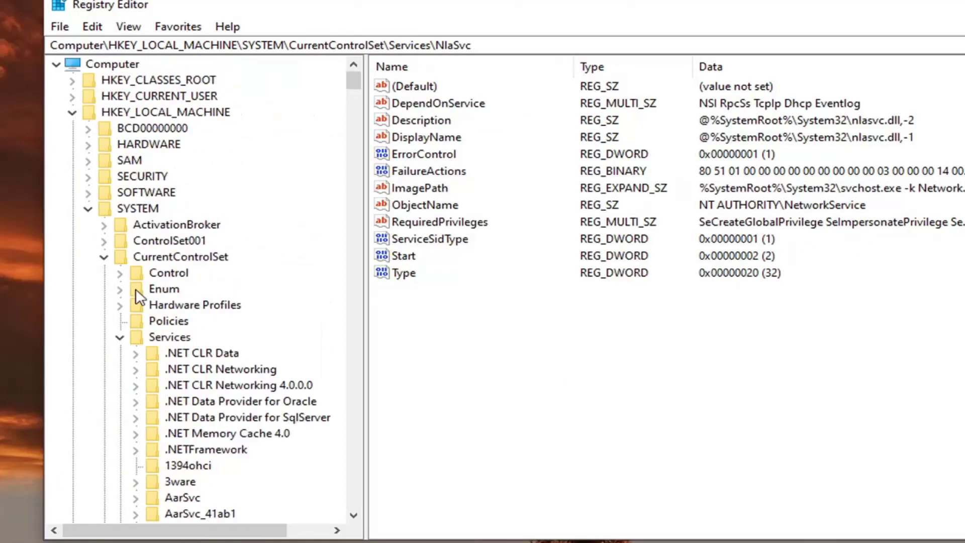
click(120, 337)
click(104, 257)
click(89, 208)
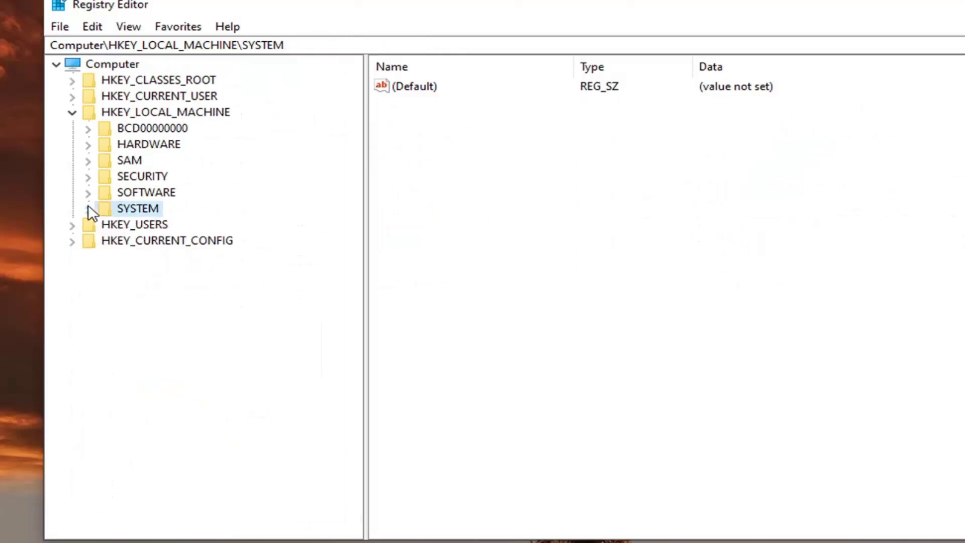
click(132, 113)
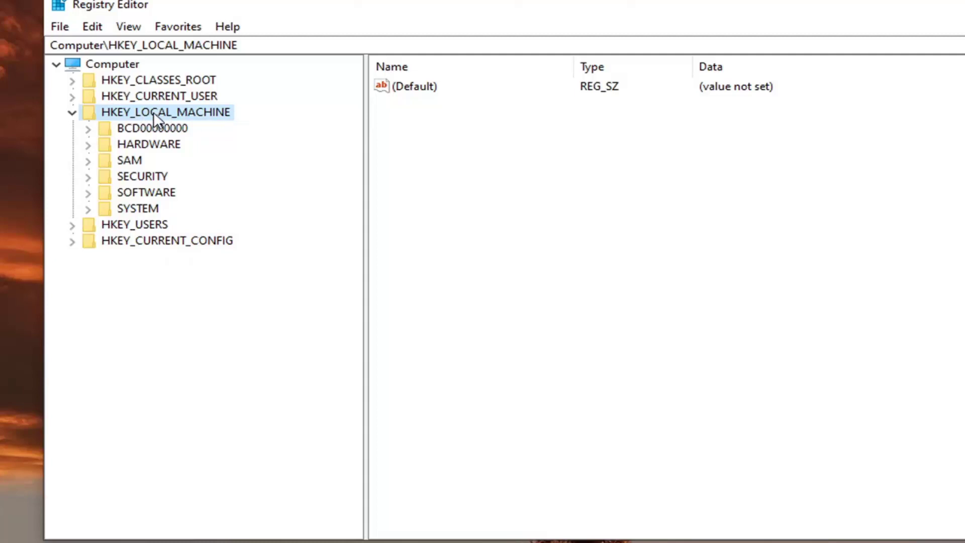
Step: Expand SOFTWARE > Policies > Microsoft > Windows and select the NetworkConnectivityStatusIndicator key
click(134, 193)
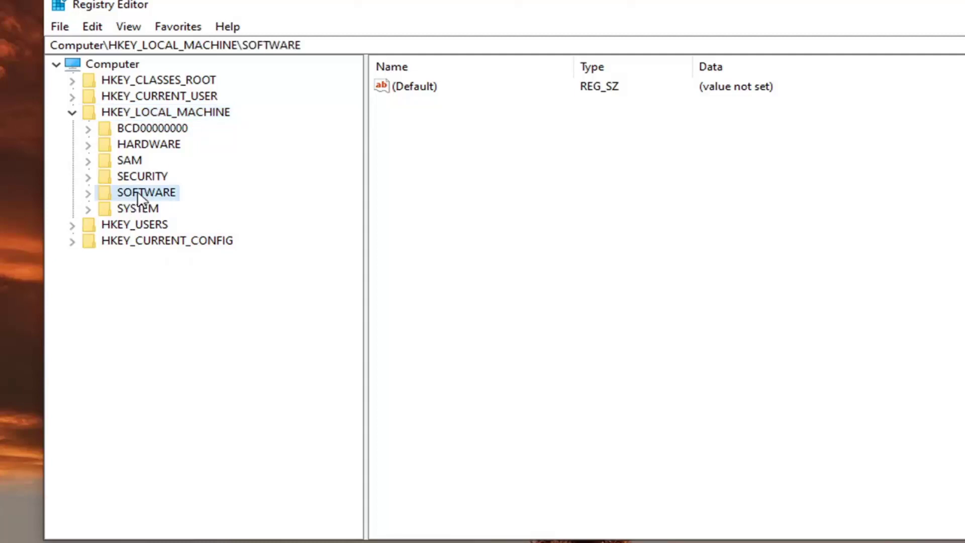
double_click(138, 192)
scroll(146, 224, down, 1)
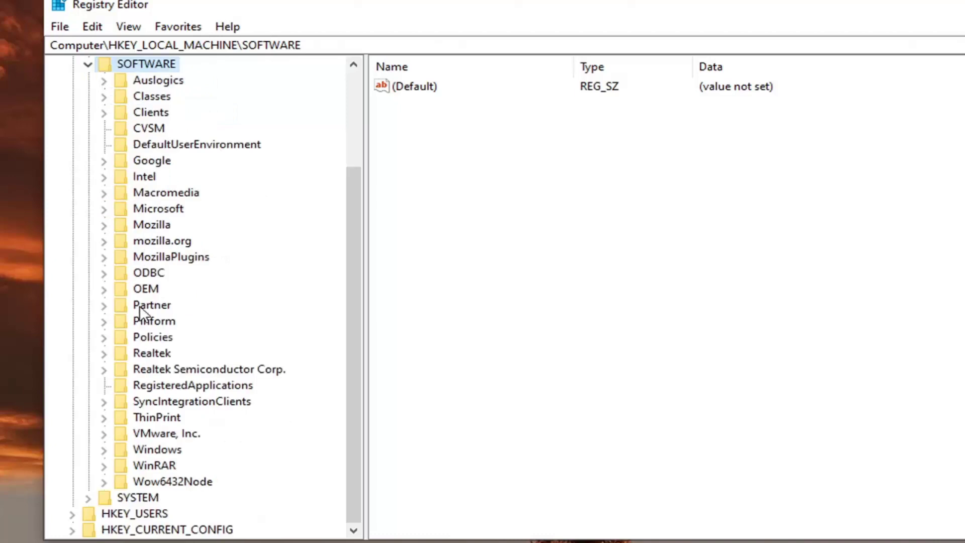
double_click(143, 336)
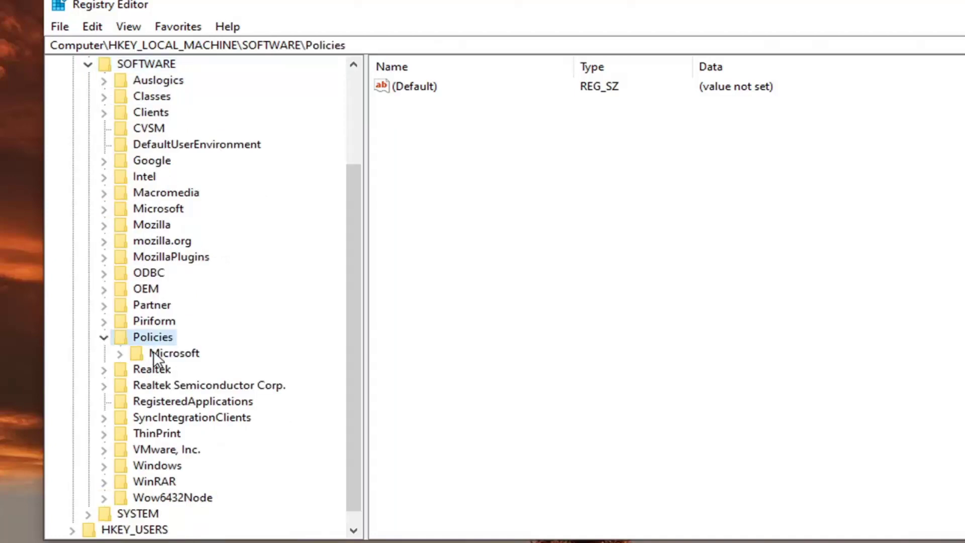
double_click(153, 352)
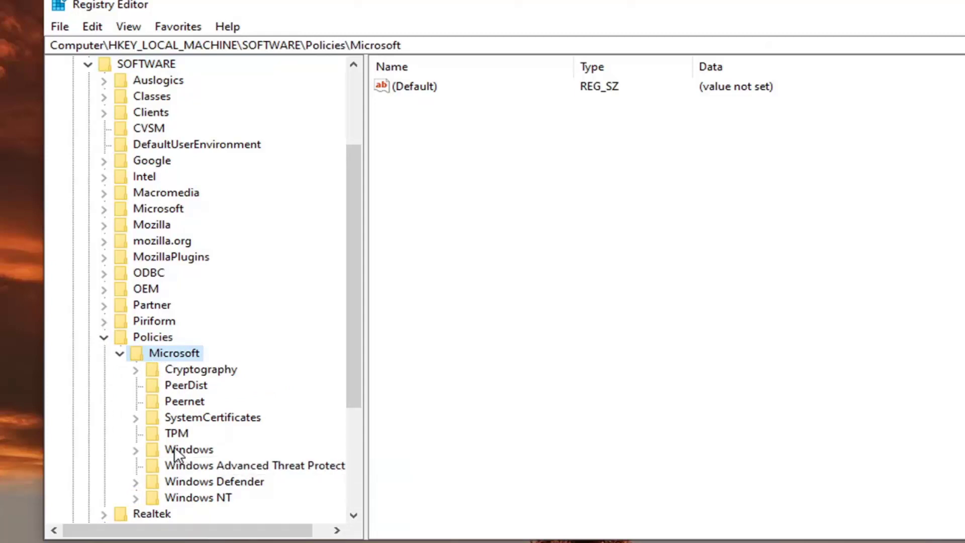
double_click(175, 451)
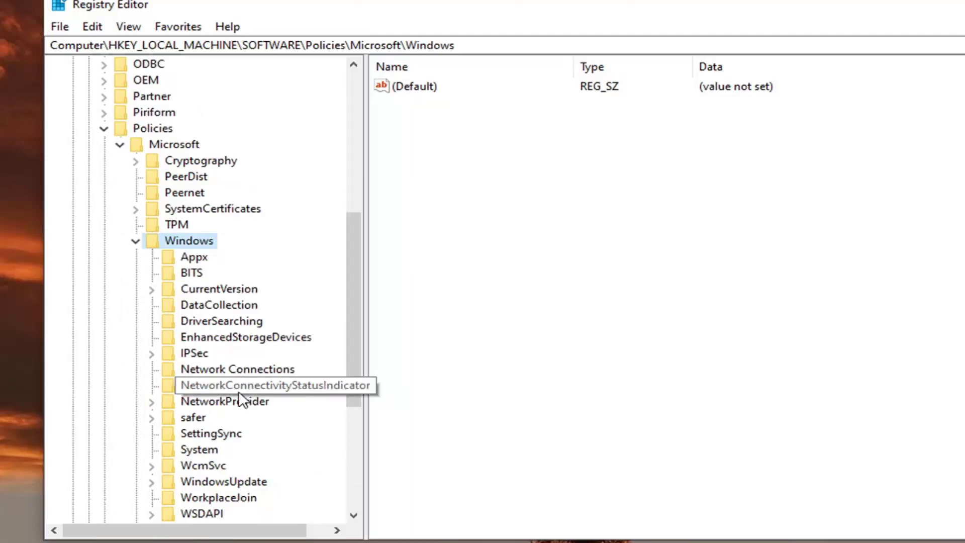
click(222, 387)
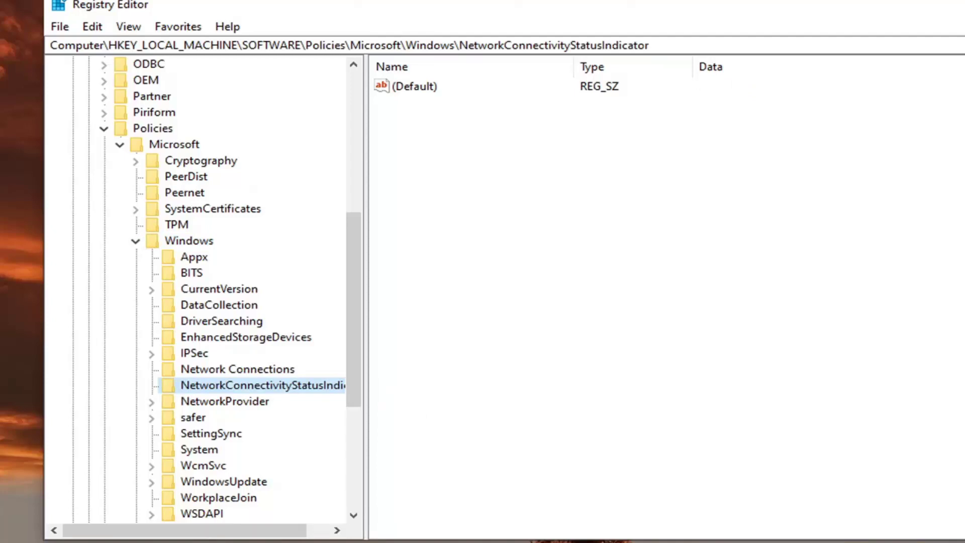
click(535, 237)
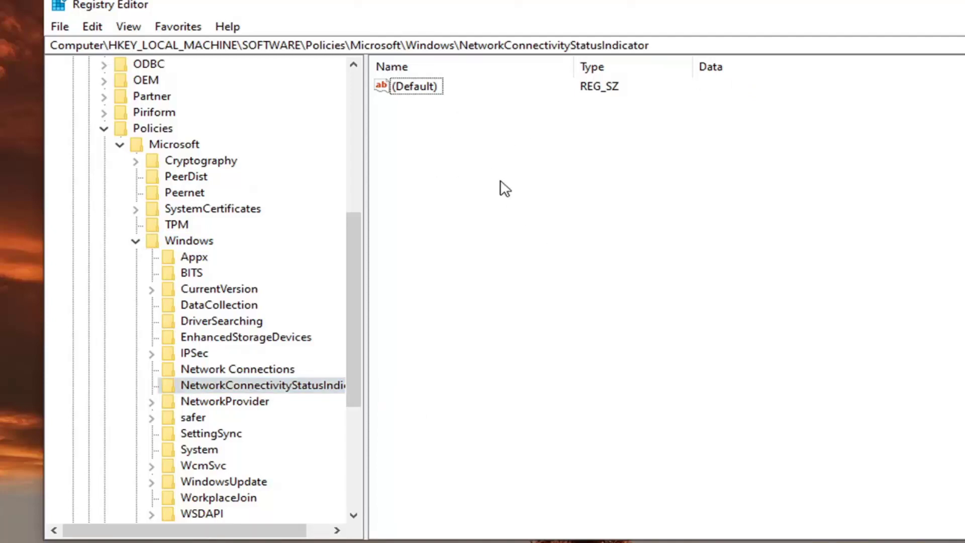
Step: Create a new DWORD (32-bit) Value in the right pane and name it NoActiveProbe
right_click(410, 141)
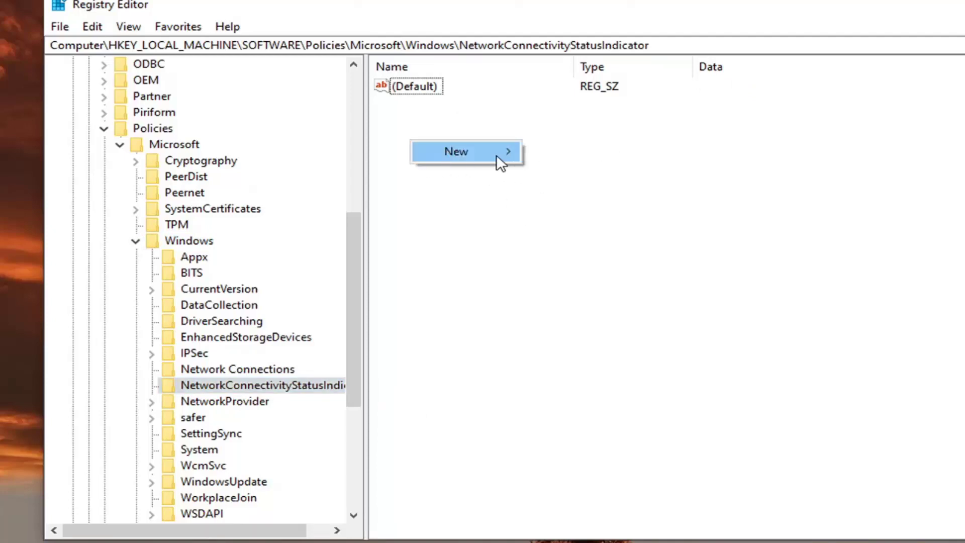
mouse_move(496, 154)
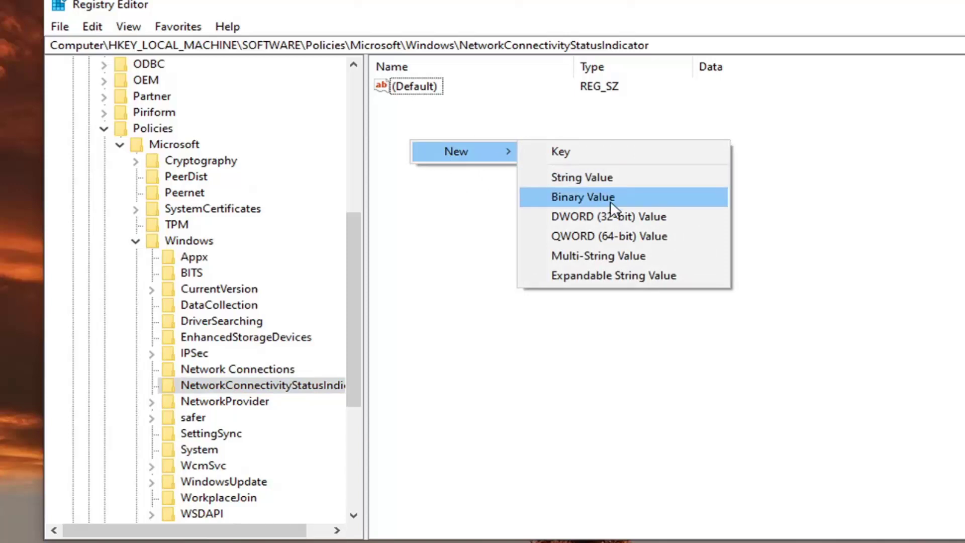
click(608, 217)
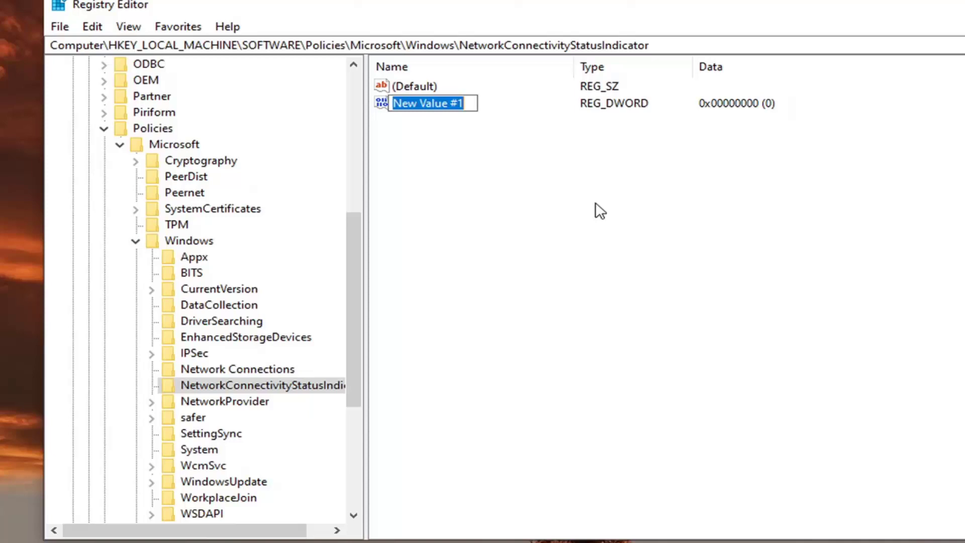
text(NoA)
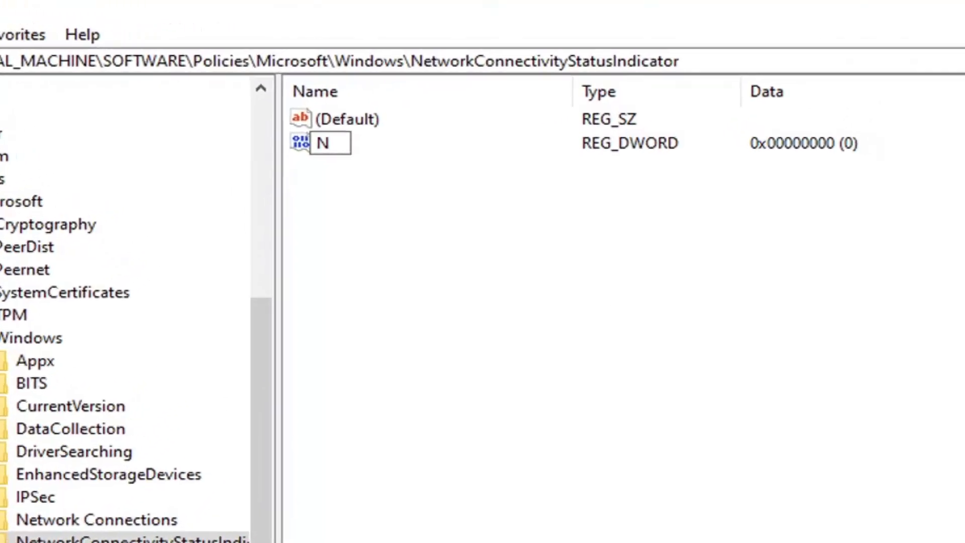
text(ctiveProbl)
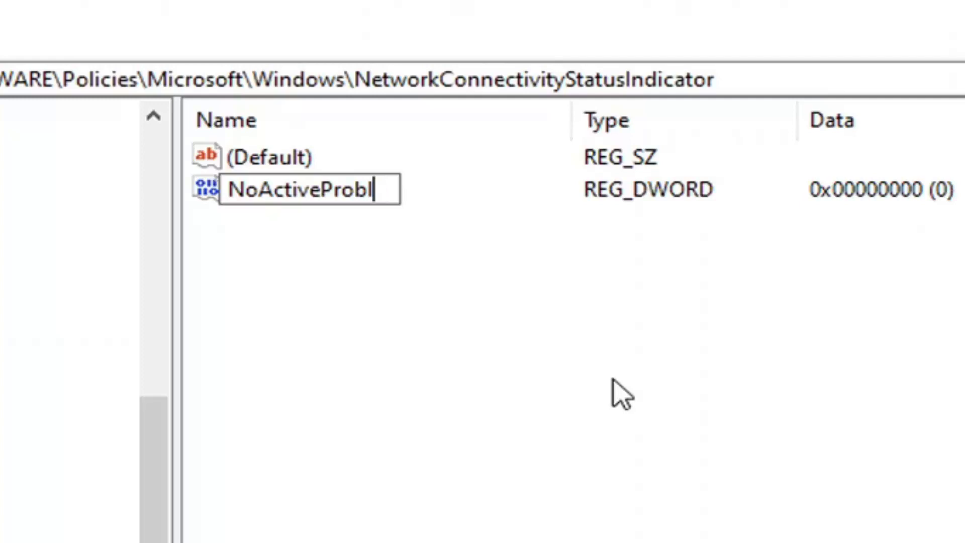
key(BackSpace)
text(eProbe)
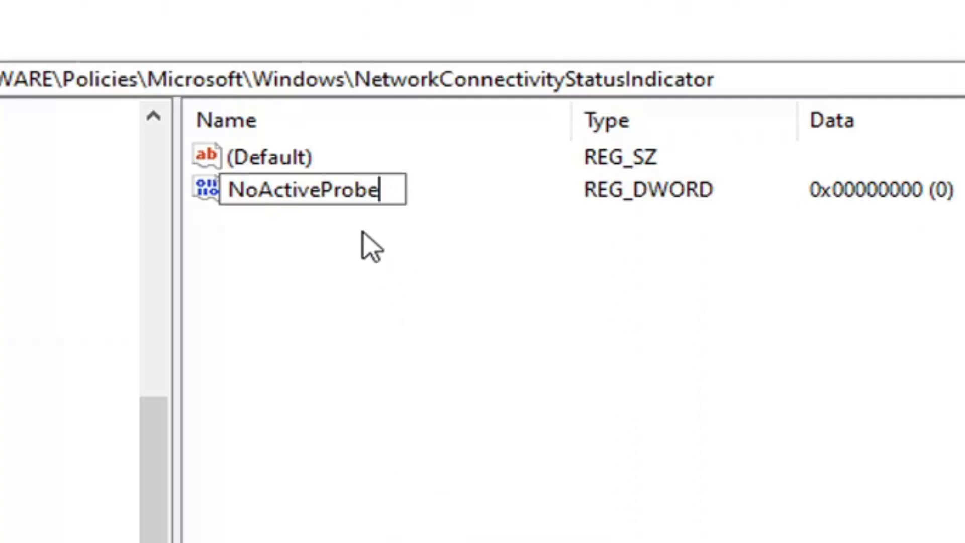
key(Return)
click(355, 255)
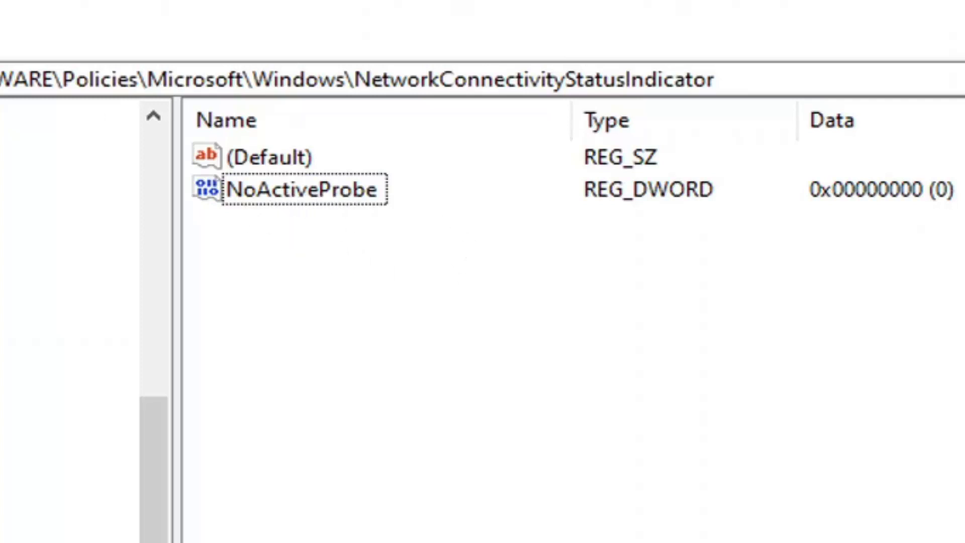
Step: Replace NoActiveProbe's value data 0 with 1 (hexadecimal) and confirm
double_click(312, 189)
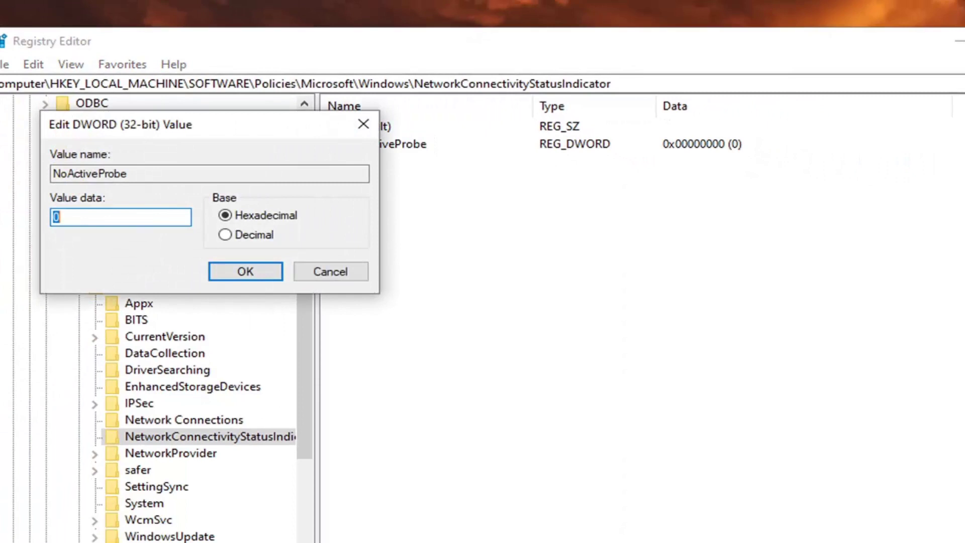
drag(209, 120, 571, 146)
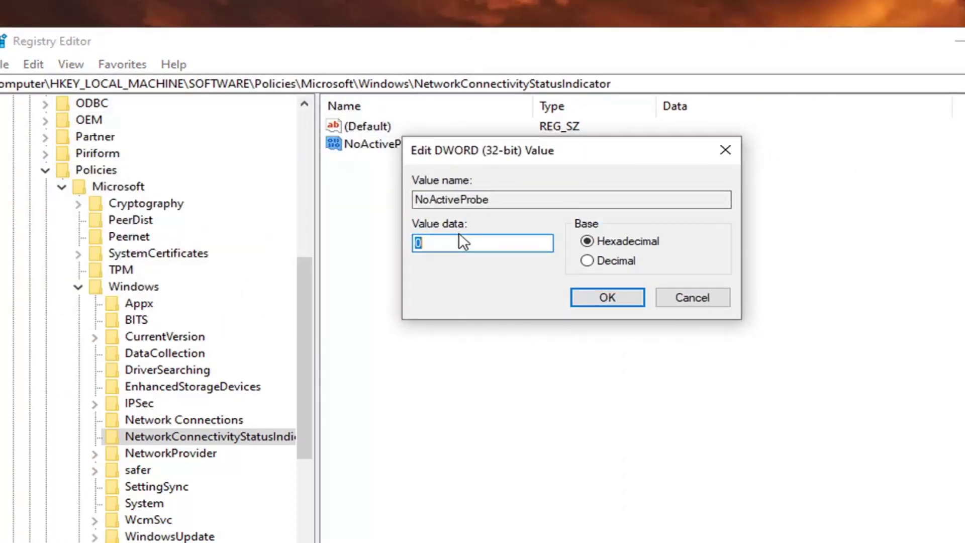
text(0)
double_click(420, 244)
text(1)
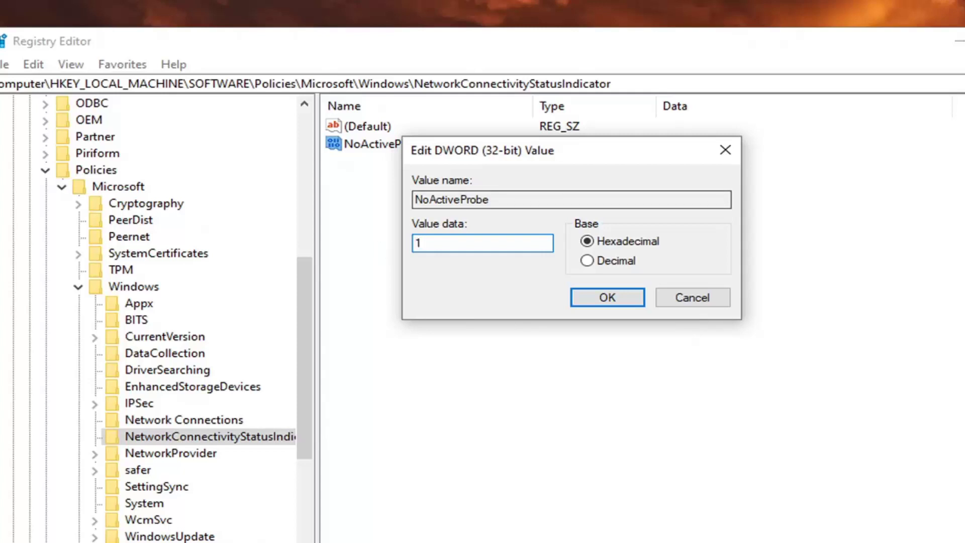
click(608, 300)
click(586, 293)
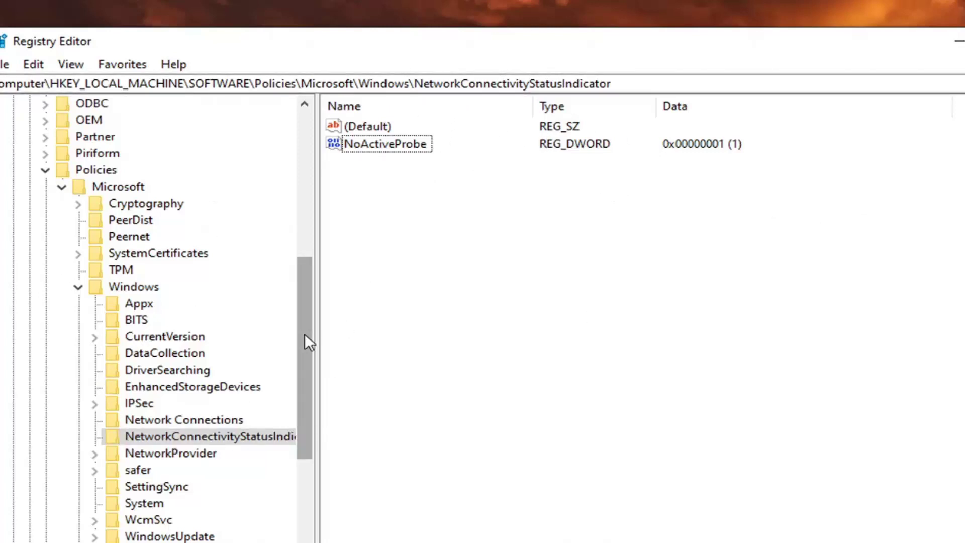
Step: Collapse Windows, Microsoft, Policies, SOFTWARE and HKEY_LOCAL_MACHINE, select Computer, and close Registry Editor
click(79, 287)
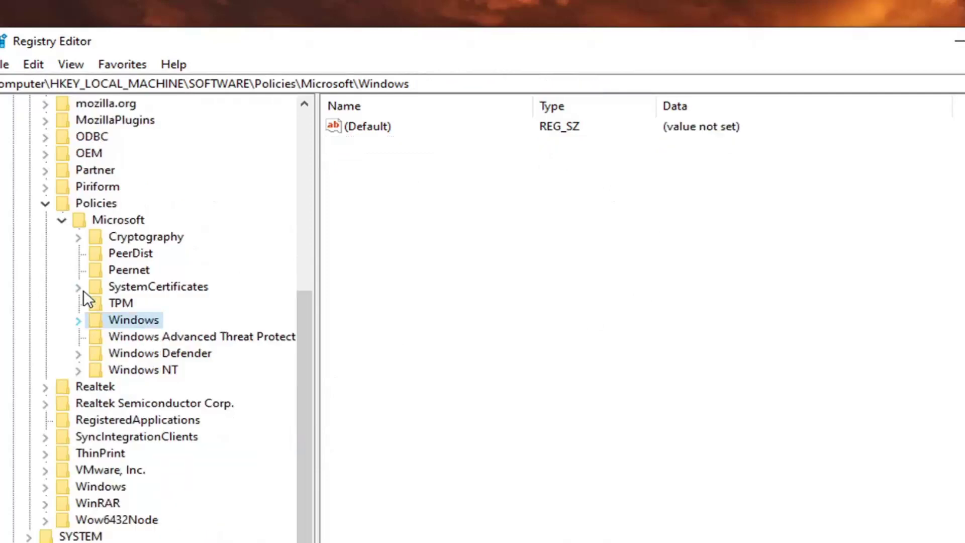
click(60, 221)
click(48, 373)
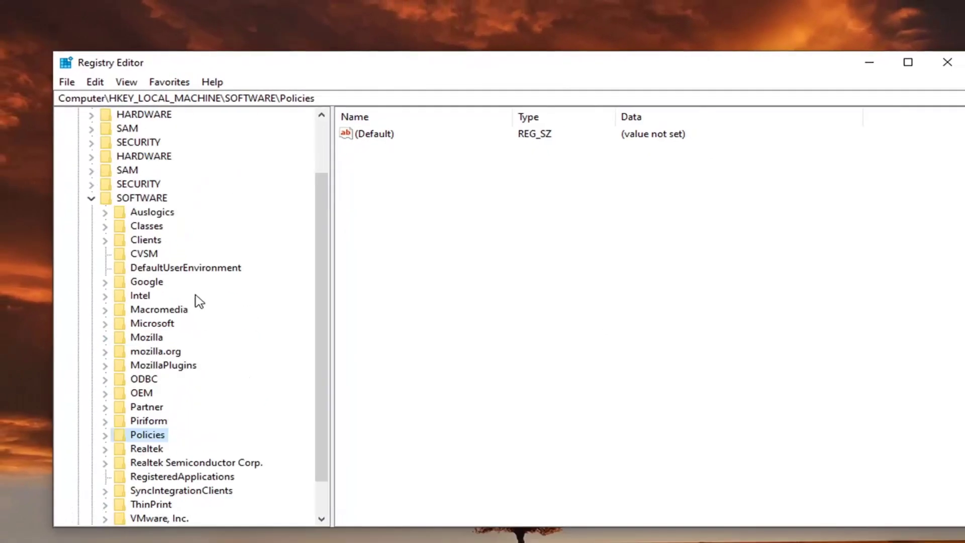
scroll(199, 301, up, 1)
click(91, 223)
click(80, 155)
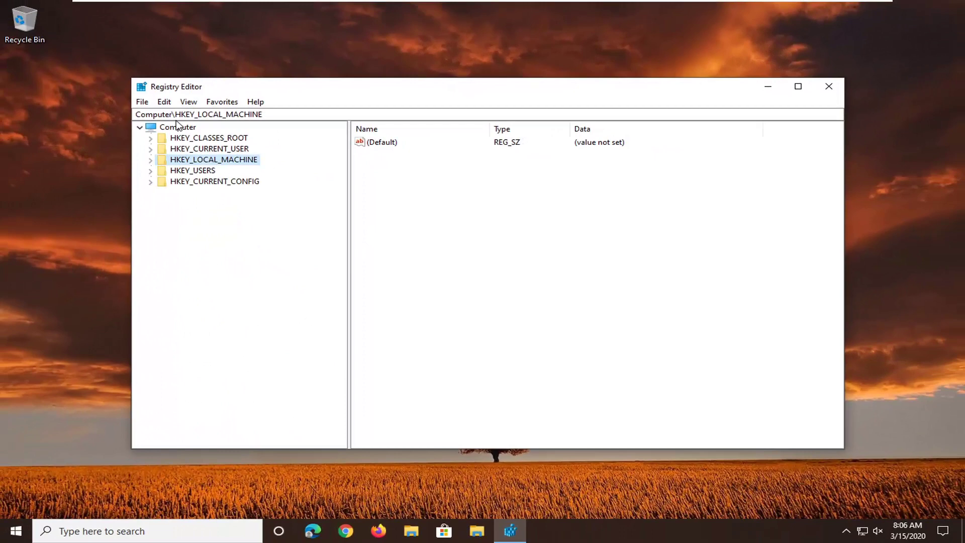
click(176, 127)
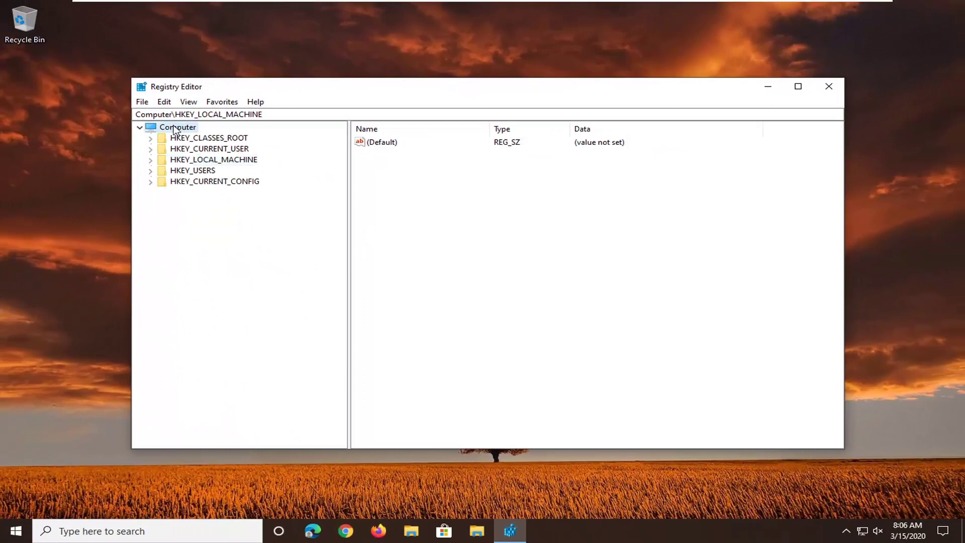
click(829, 88)
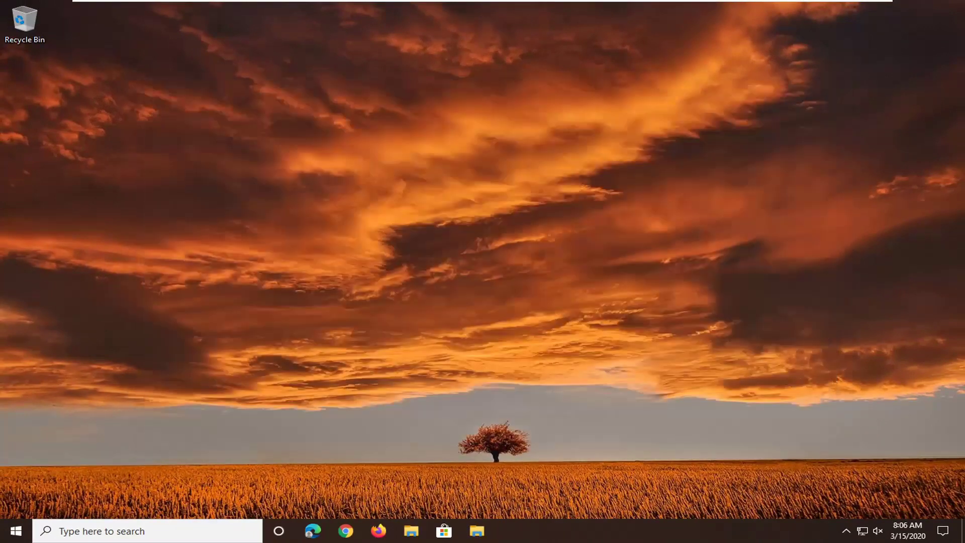